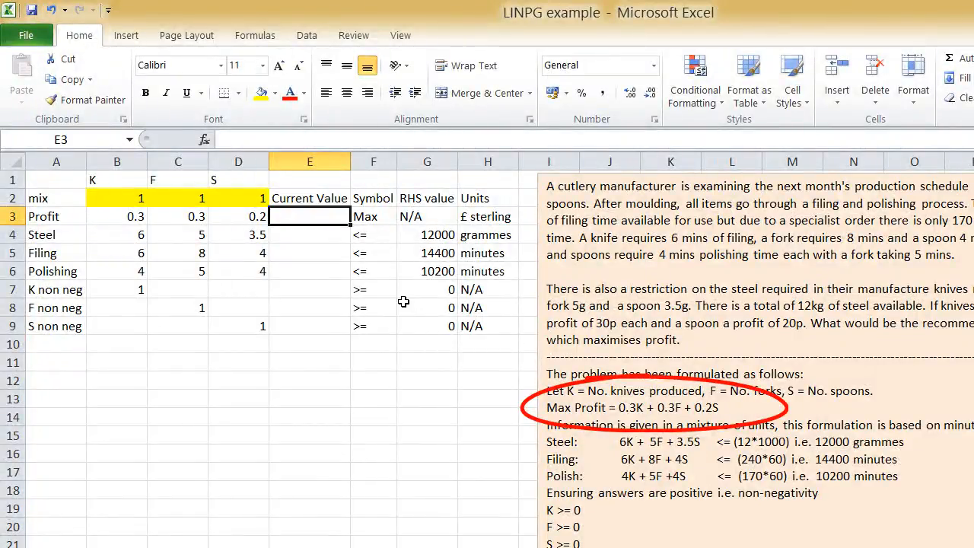
Start a formula in the Profit row's Current Value cell E3 with the knife term =B3*B2.
text(=)
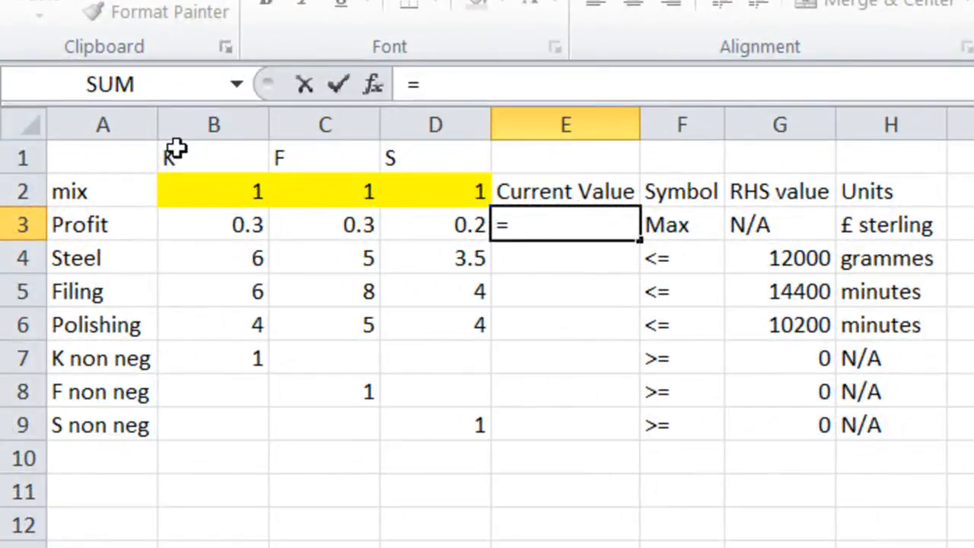
key(Left)
key(Left)
key(Left)
text(*)
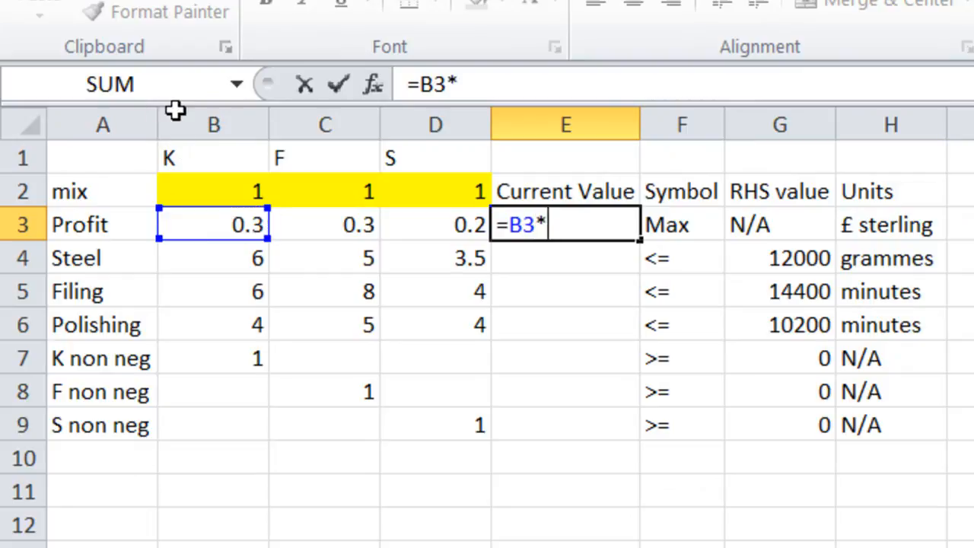
key(Up)
key(Left)
key(Left)
key(Left)
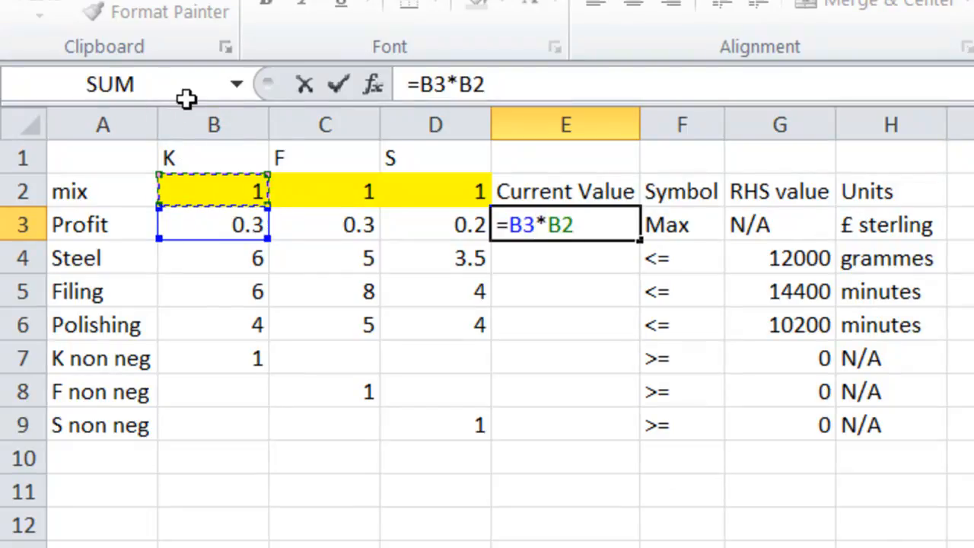
Add the fork term +C3*C2 with relative references to the formula in E3.
text(+)
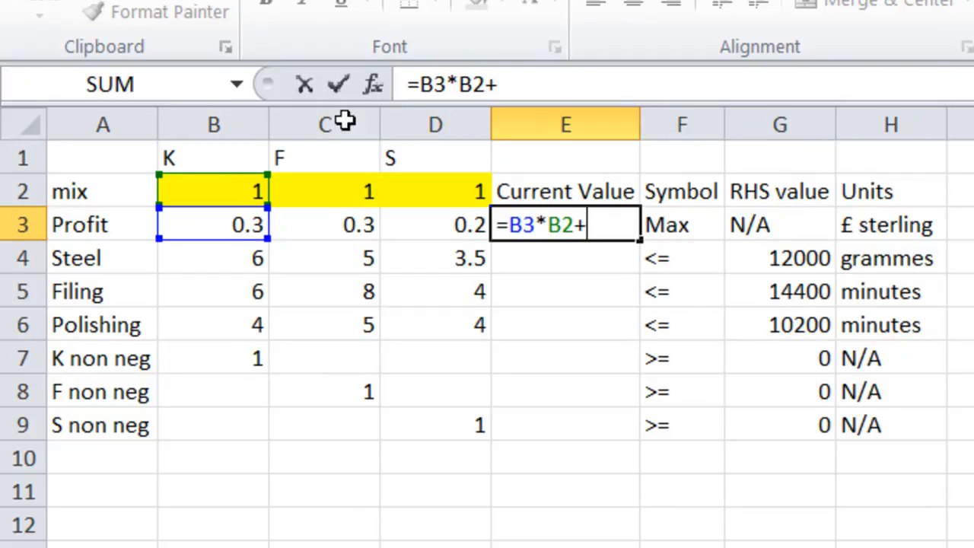
key(Left)
key(Left)
text(*)
key(Left)
key(Left)
key(Up)
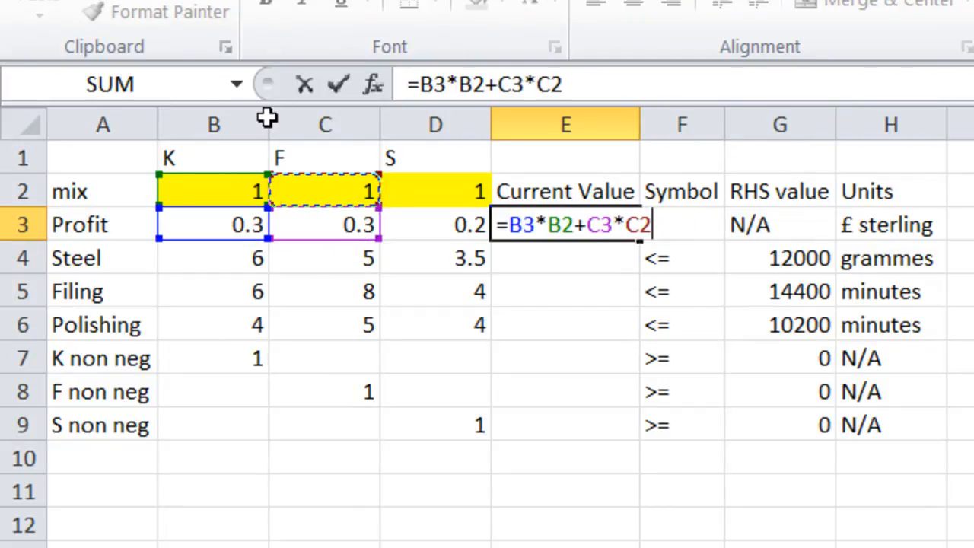
Add the spoon term +D3*D2 and commit the formula =B3*B2+C3*C2+D3*D2 in E3.
text(+)
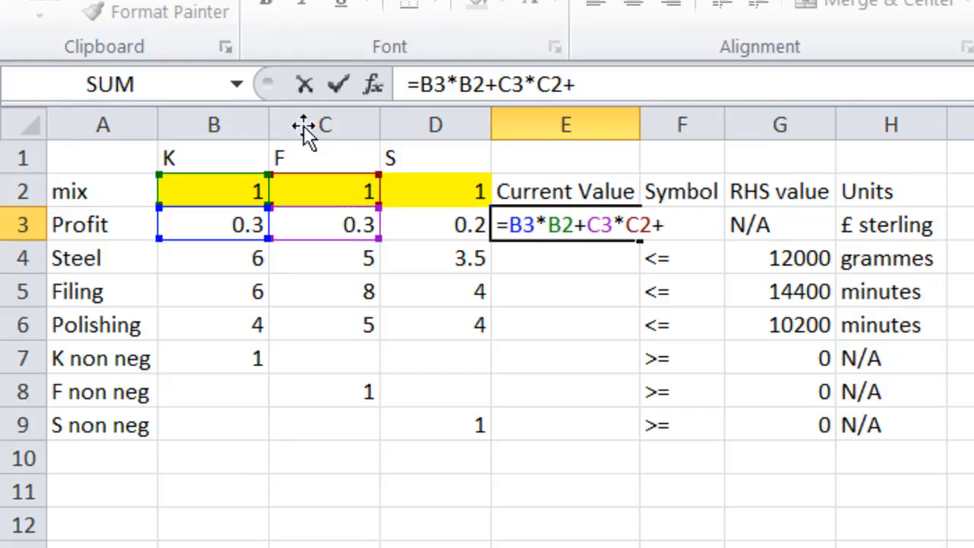
key(Left)
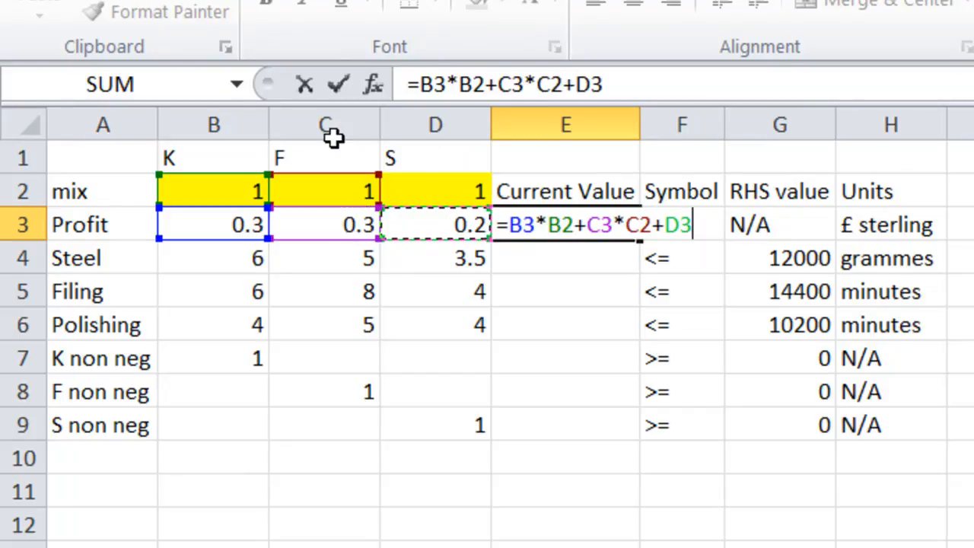
text(*)
key(Left)
key(Up)
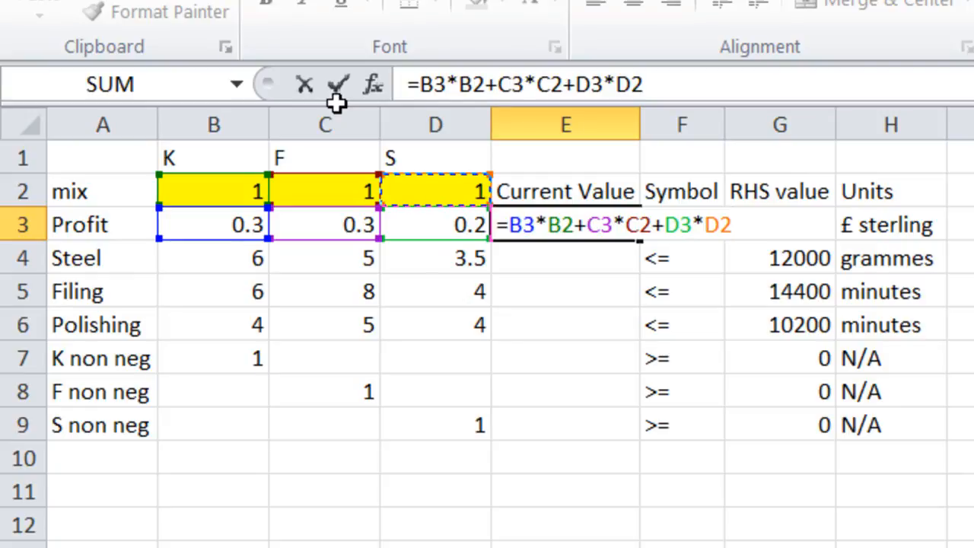
key(Return)
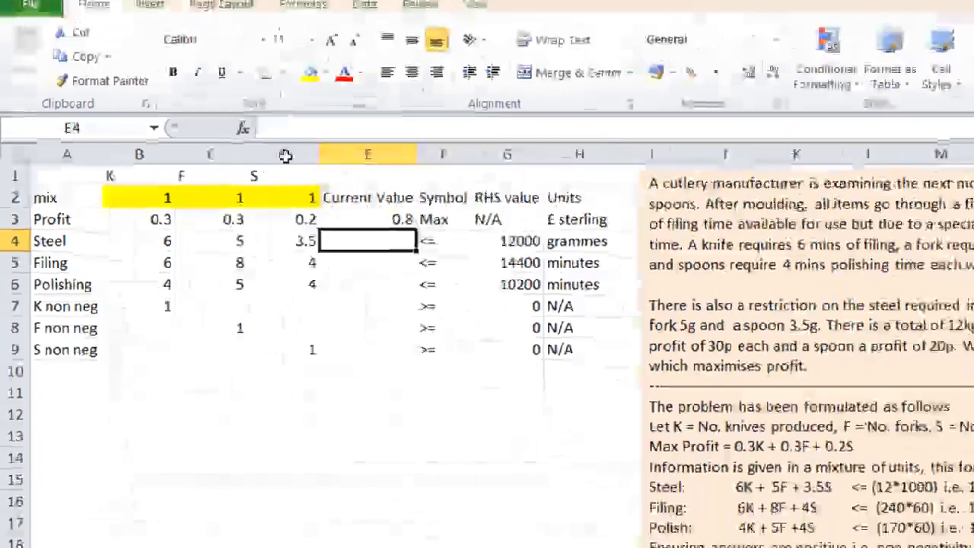
Delete the relative-reference profit formula from cell E3.
key(Up)
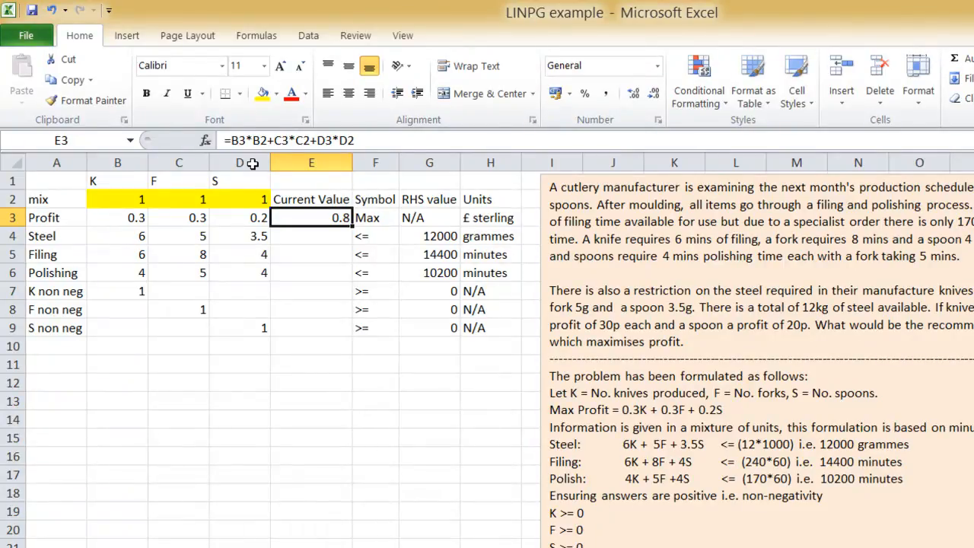
key(Delete)
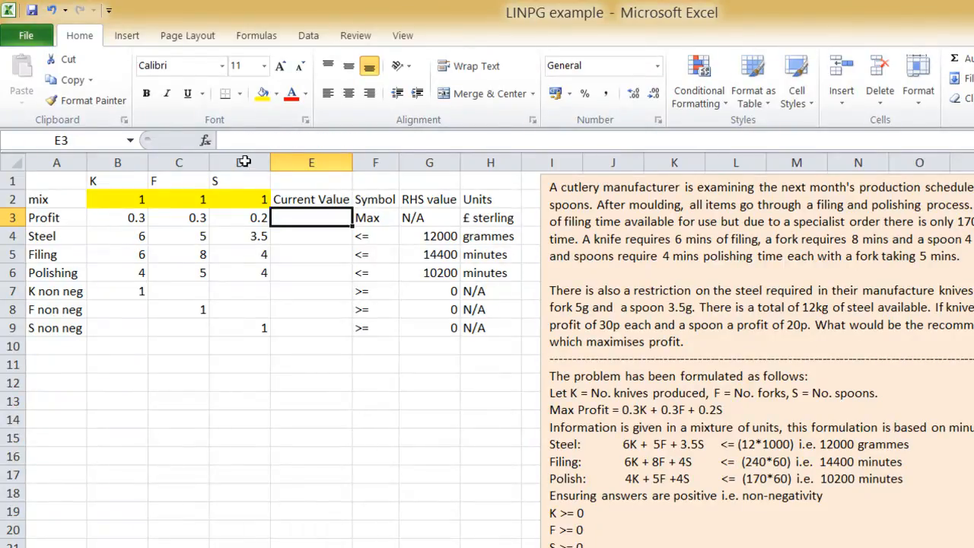
click(312, 456)
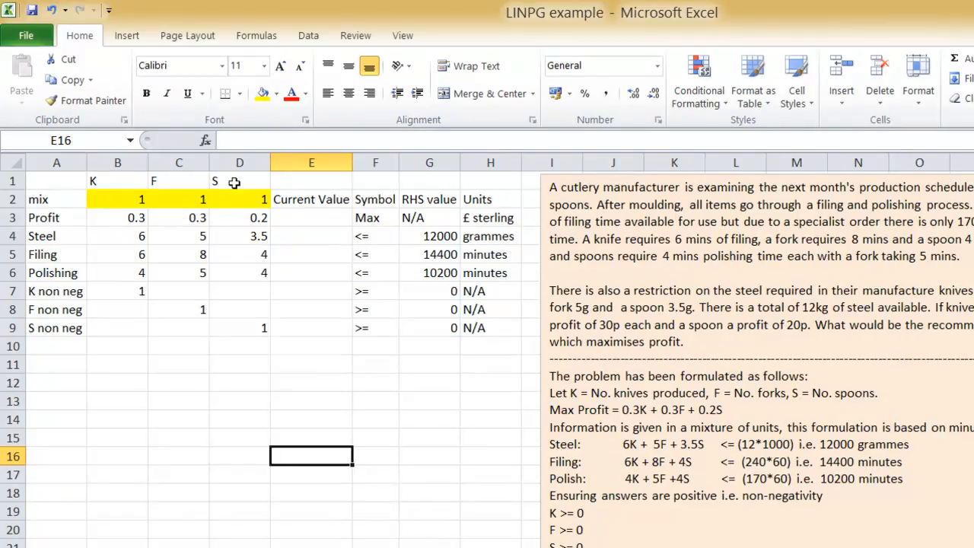
Start a new profit formula in E3 with =B3*$B$2, making the knife mix reference absolute.
click(311, 217)
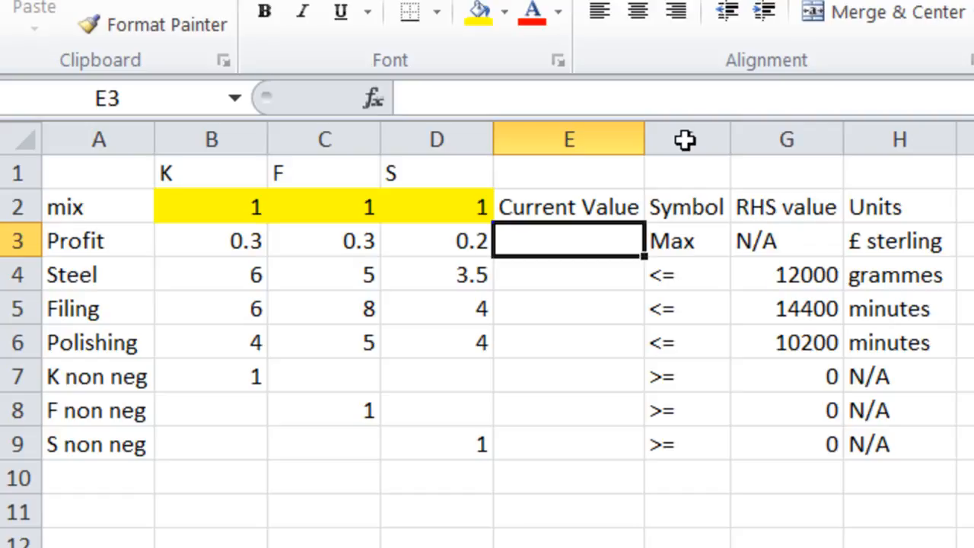
text(=)
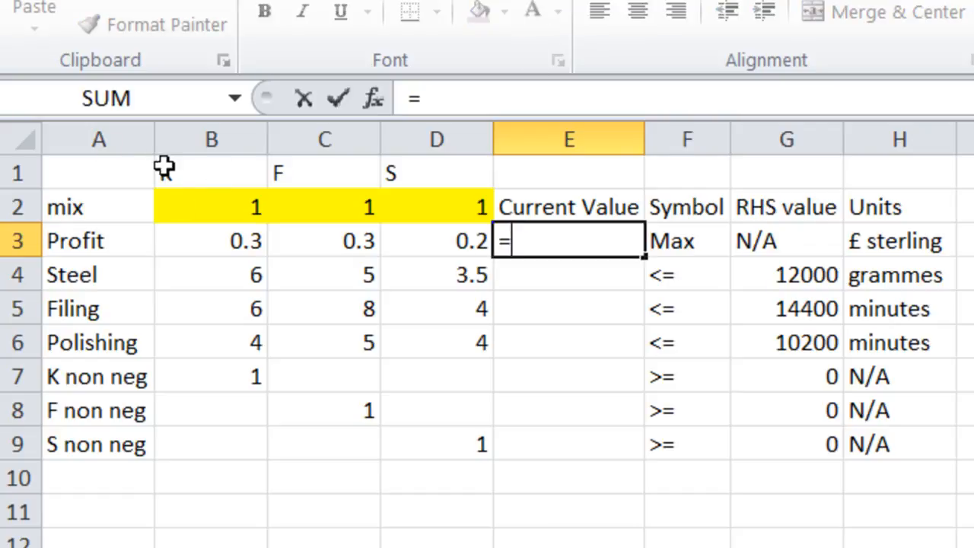
key(Left)
key(Left)
key(Left)
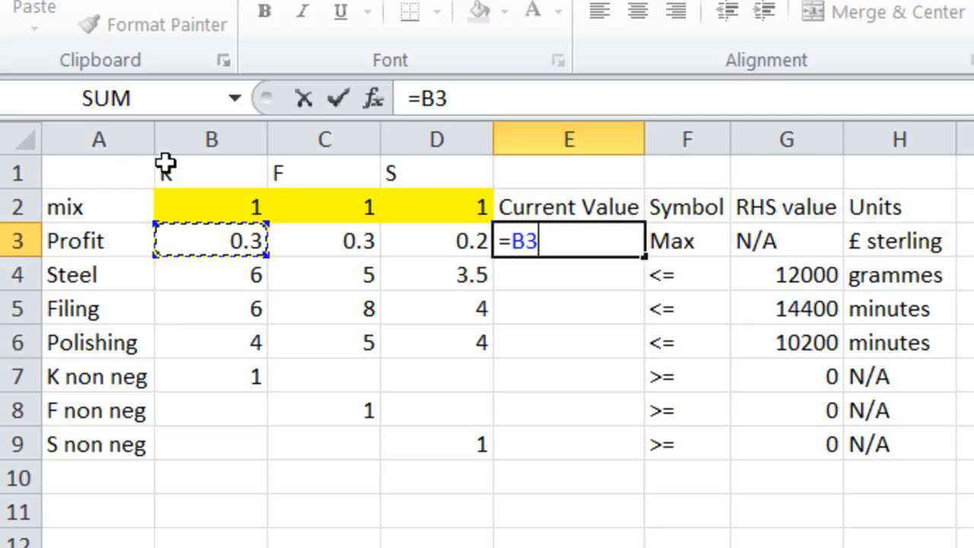
text(*)
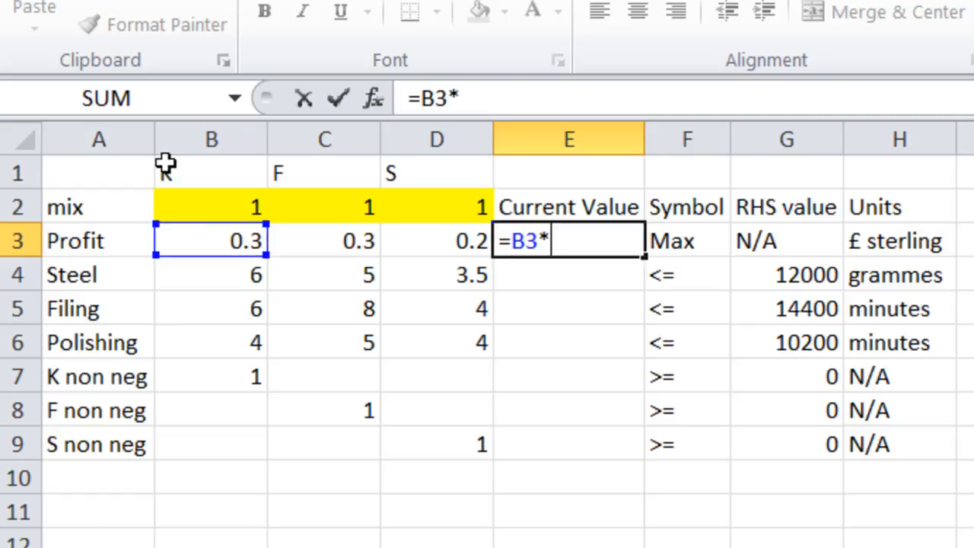
key(Left)
key(Left)
key(Left)
key(Up)
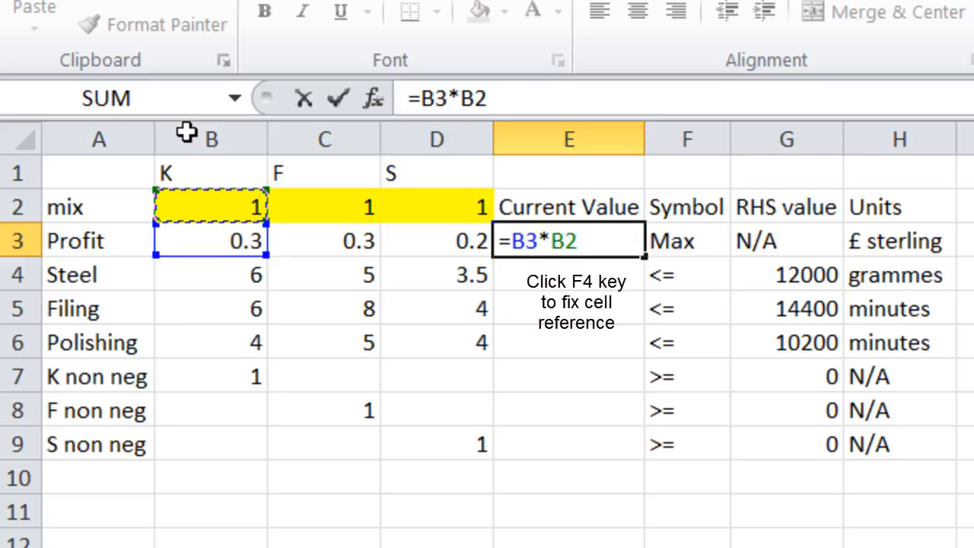
key(F4)
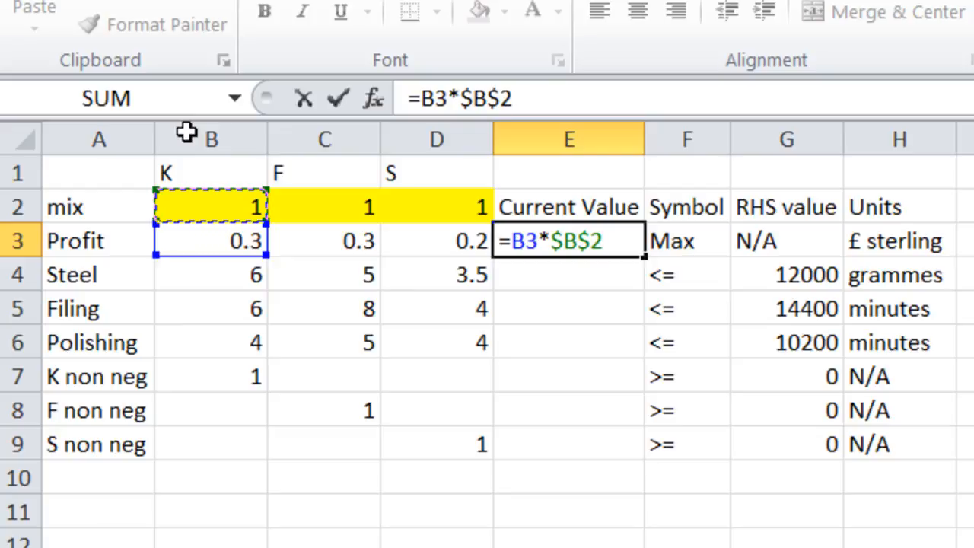
Extend the E3 formula with +C3*$C$2, making the fork mix reference absolute.
text(+)
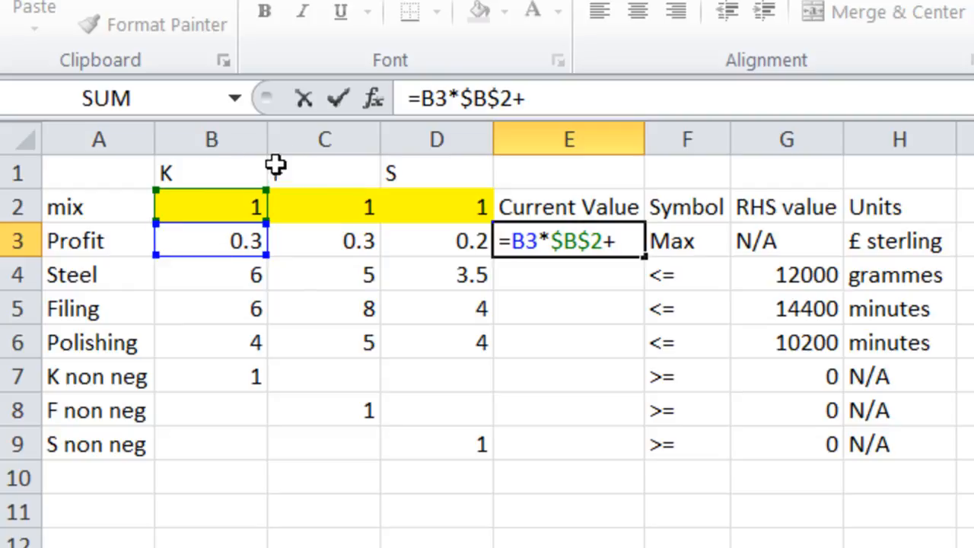
key(Left)
key(Left)
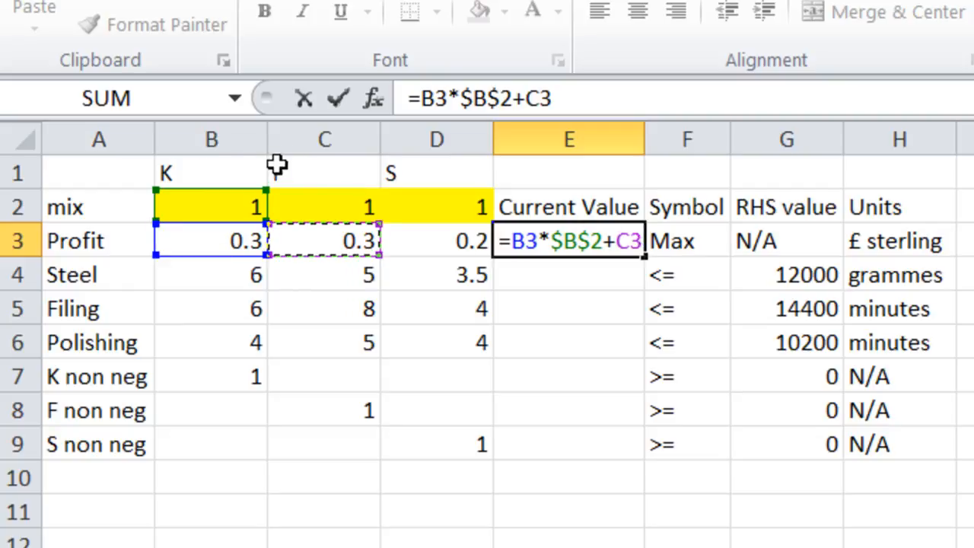
text(*)
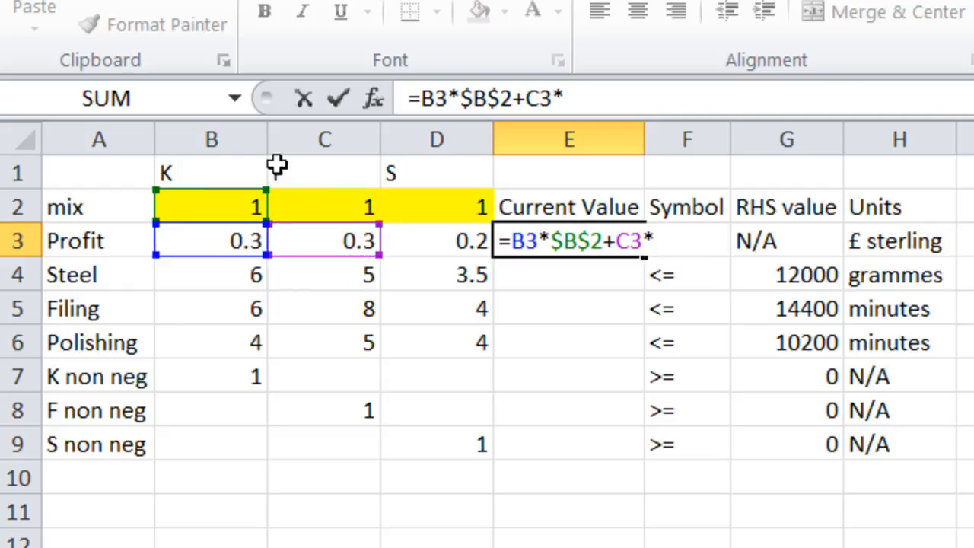
key(Left)
key(Left)
key(Up)
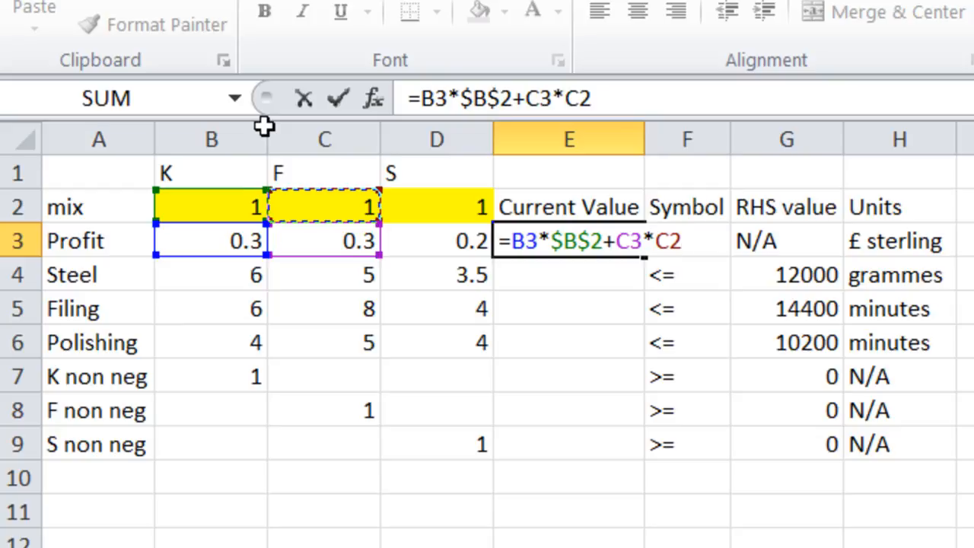
key(F4)
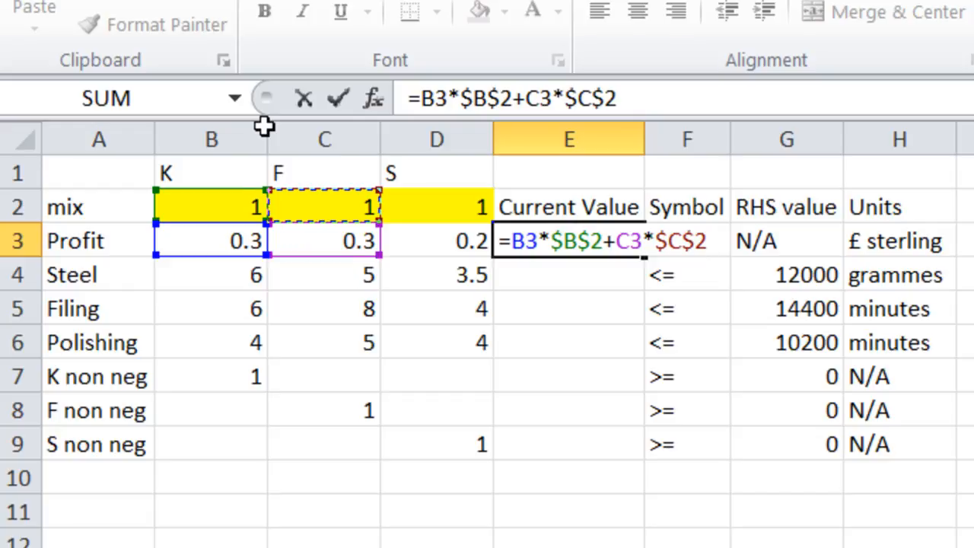
Complete the E3 formula with +D3*$D$2, making the spoon mix reference absolute, and commit it.
text(+)
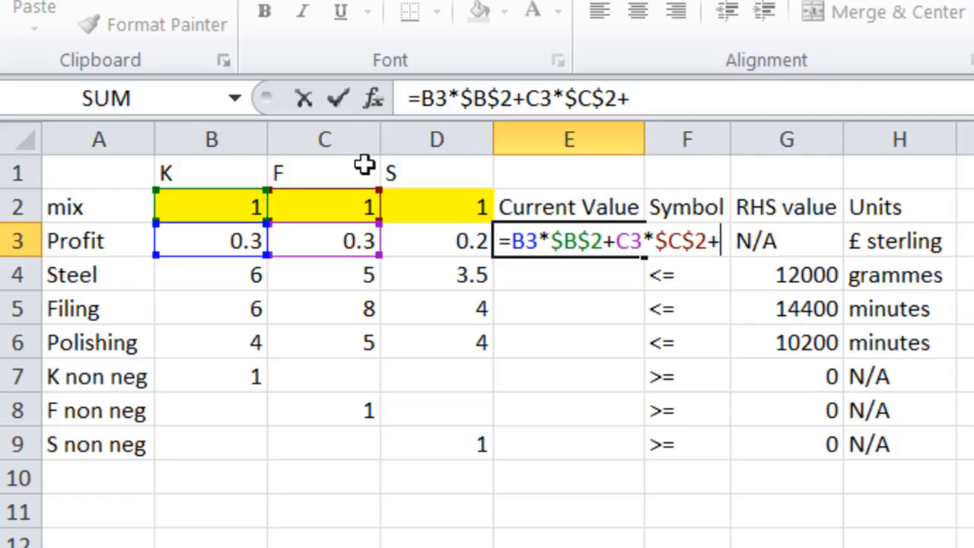
key(Left)
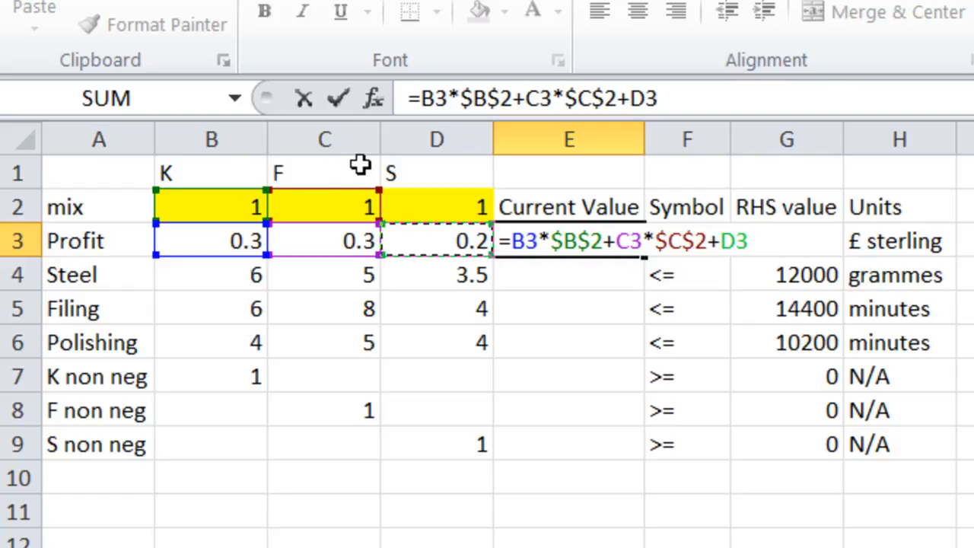
text(*)
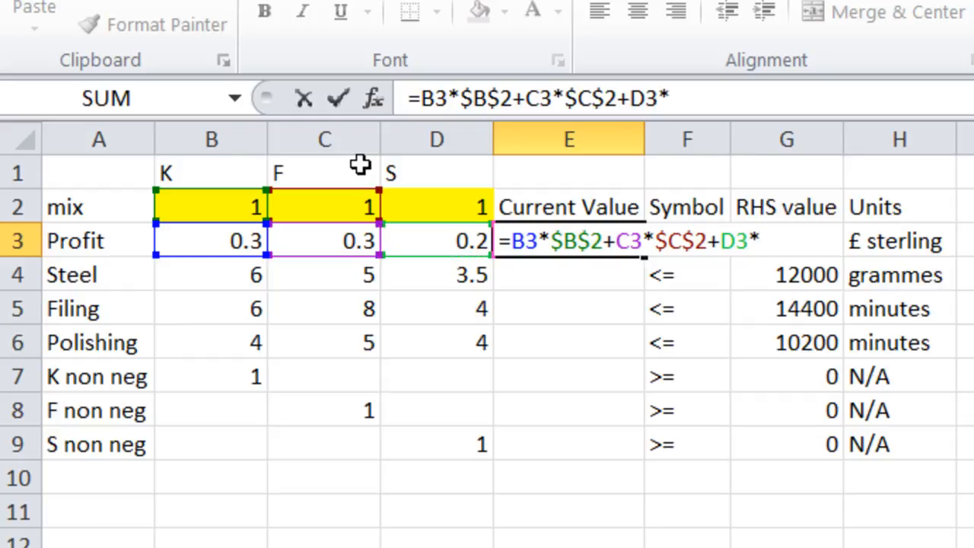
key(Left)
key(Up)
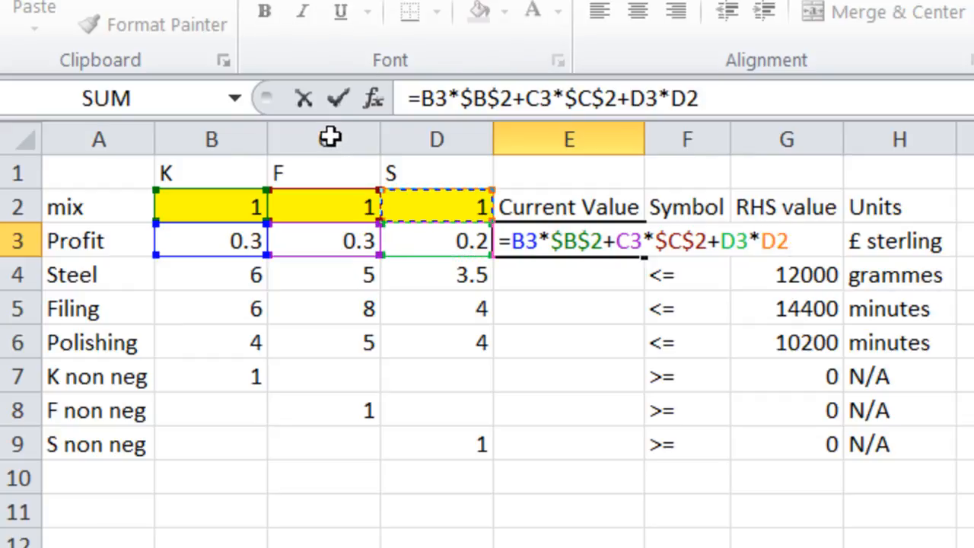
key(F4)
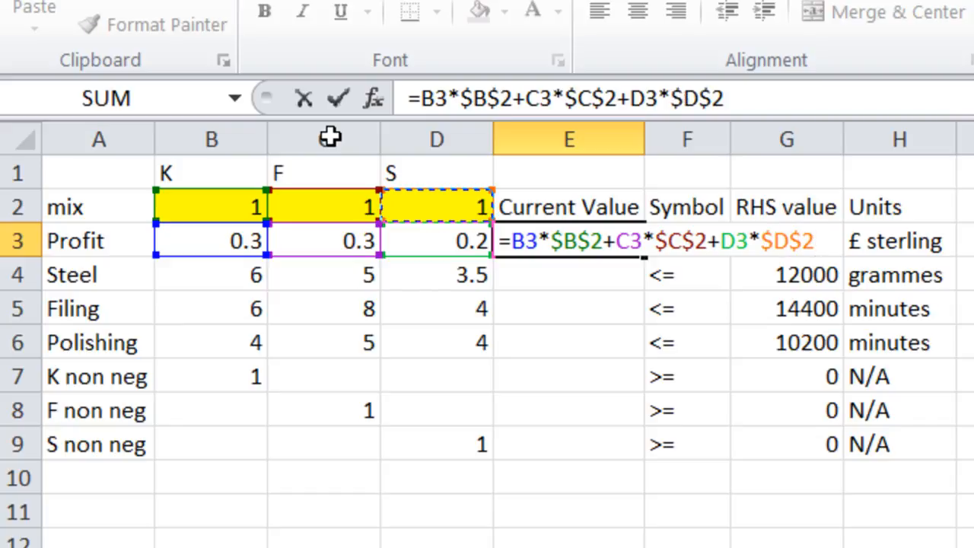
key(Return)
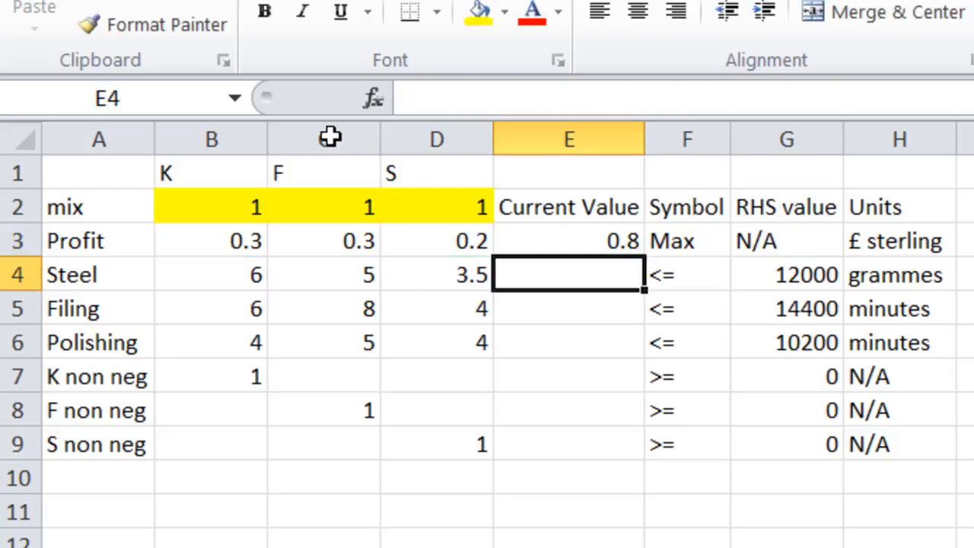
Fill the E3 formula down the Current Value column through E9, the S non neg row.
key(Up)
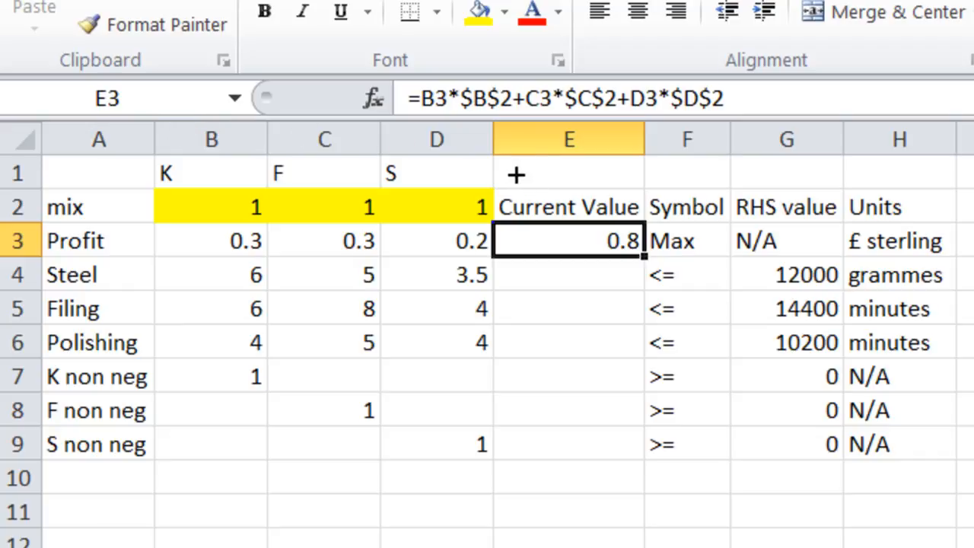
drag(645, 256, 645, 459)
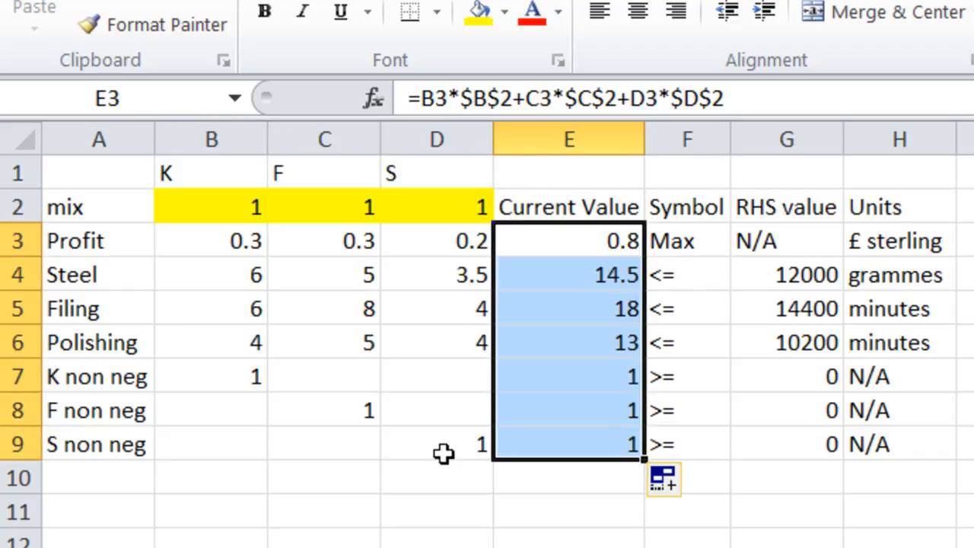
click(568, 547)
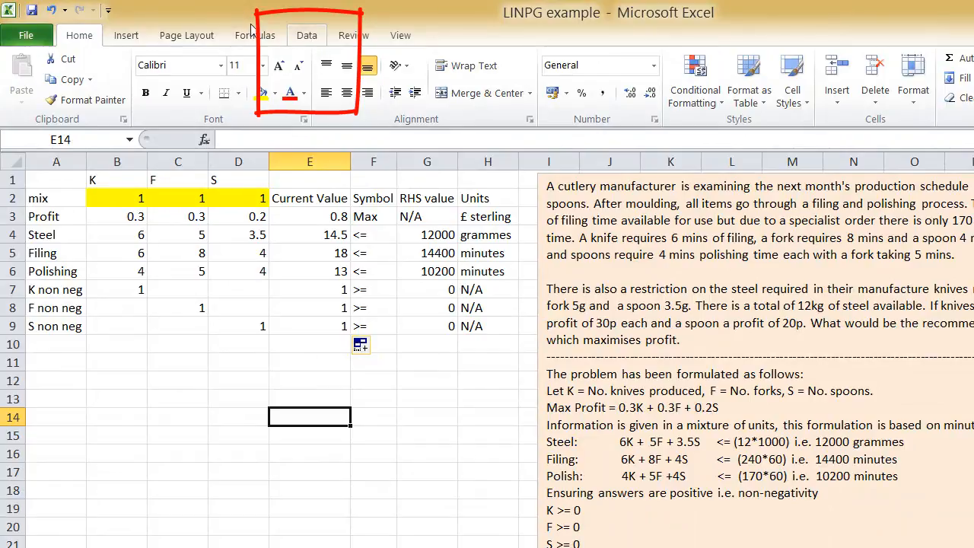
Open Solver, move its dialog clear of the table and set the objective to cell $E$3.
click(307, 36)
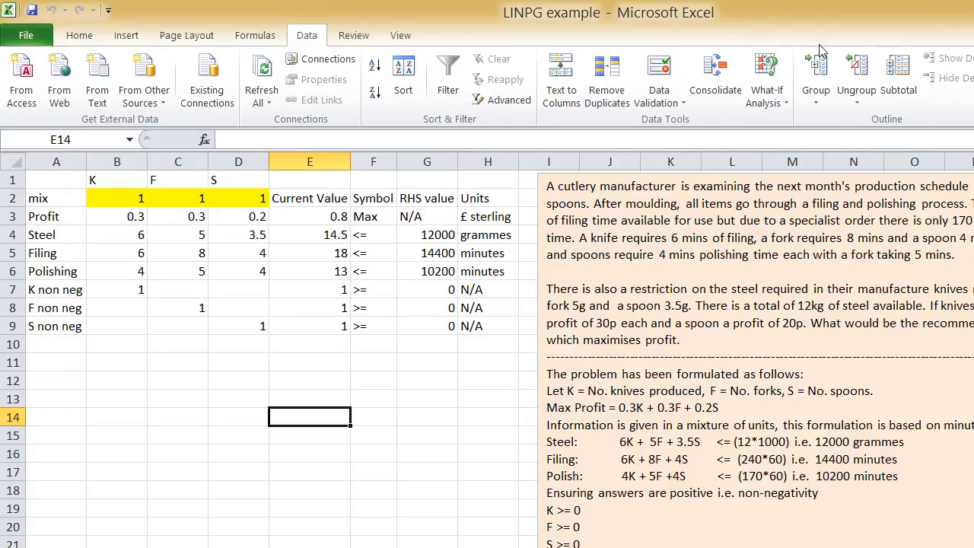
click(825, 48)
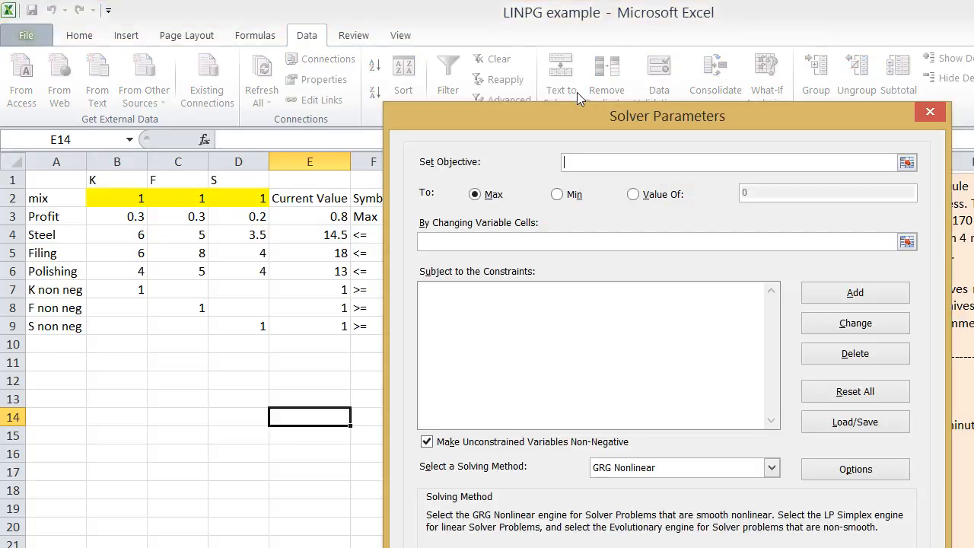
drag(578, 93, 726, 81)
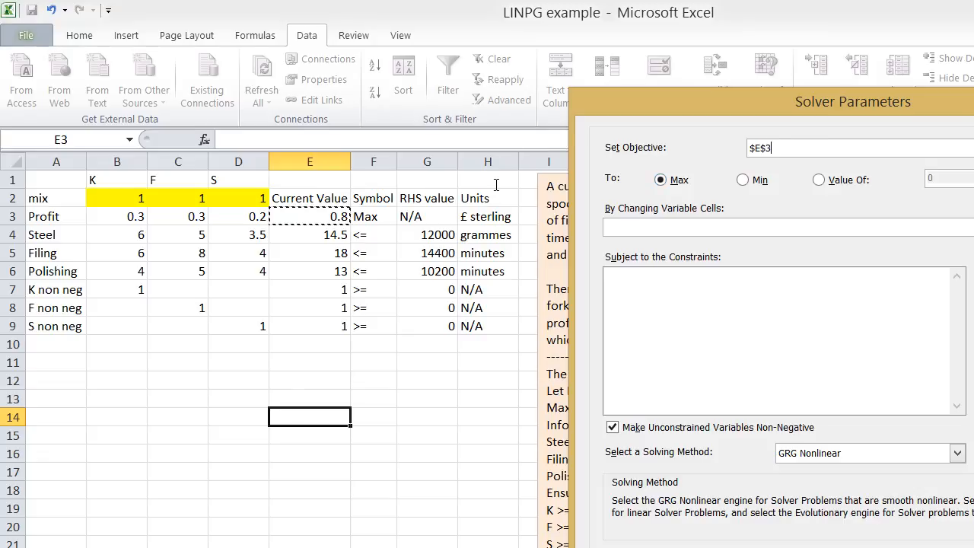
Set Solver's changing variable cells to the knife, fork and spoon mix, $B$2:$D$2.
click(621, 228)
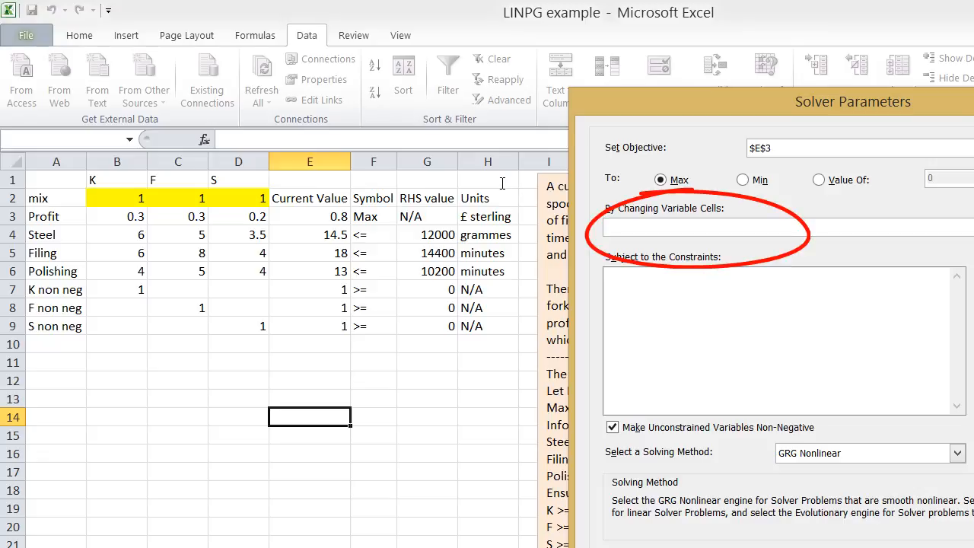
click(116, 198)
drag(88, 156, 206, 163)
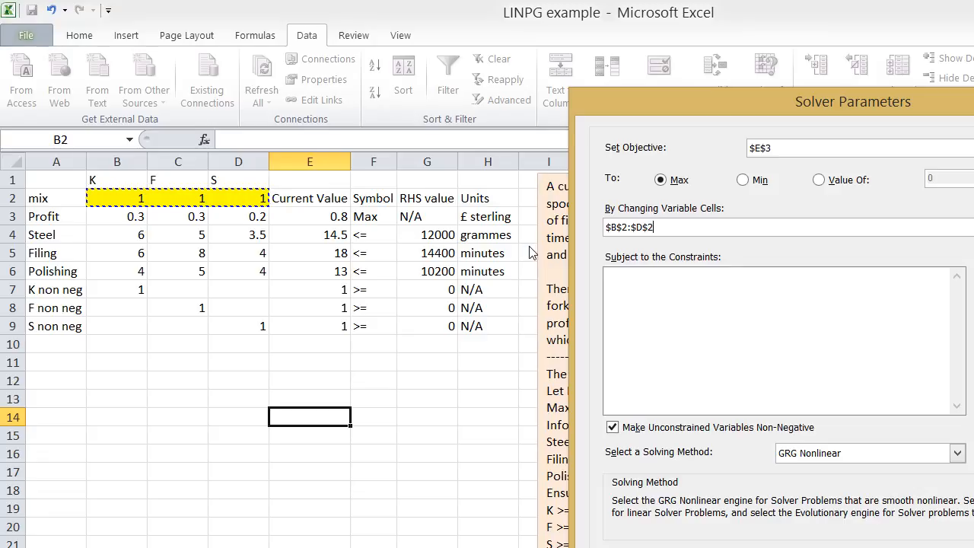
key(Tab)
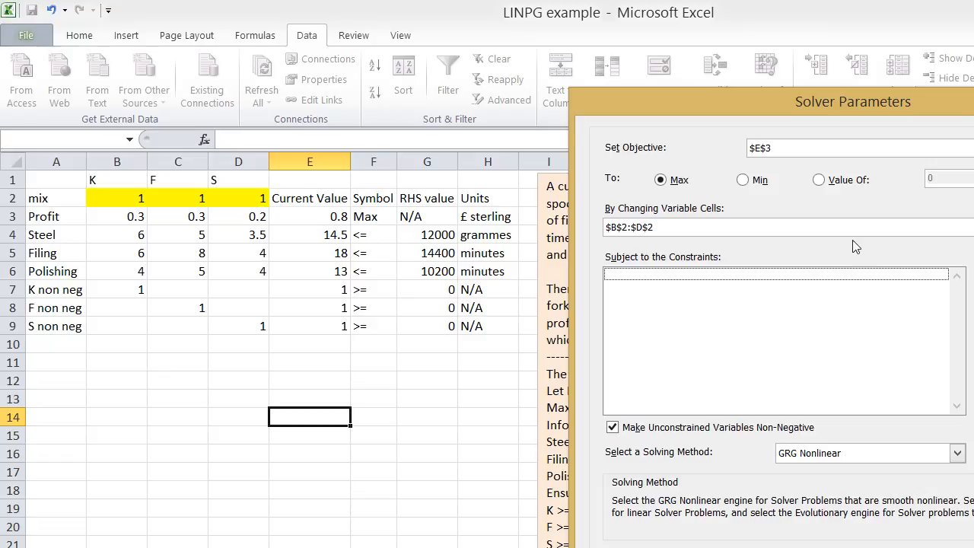
Add the steel constraint $E$4 <= $G$4 to the Solver model.
key(alt+a)
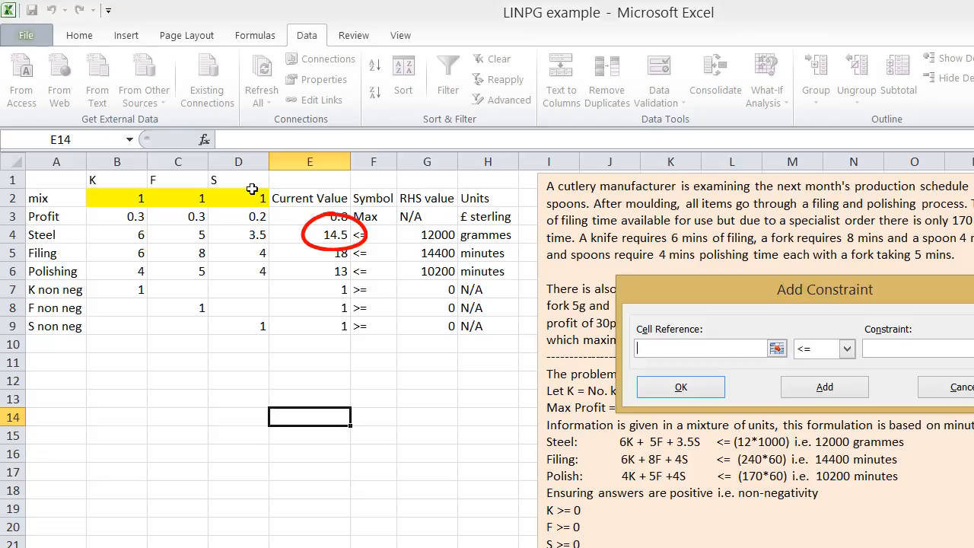
click(327, 235)
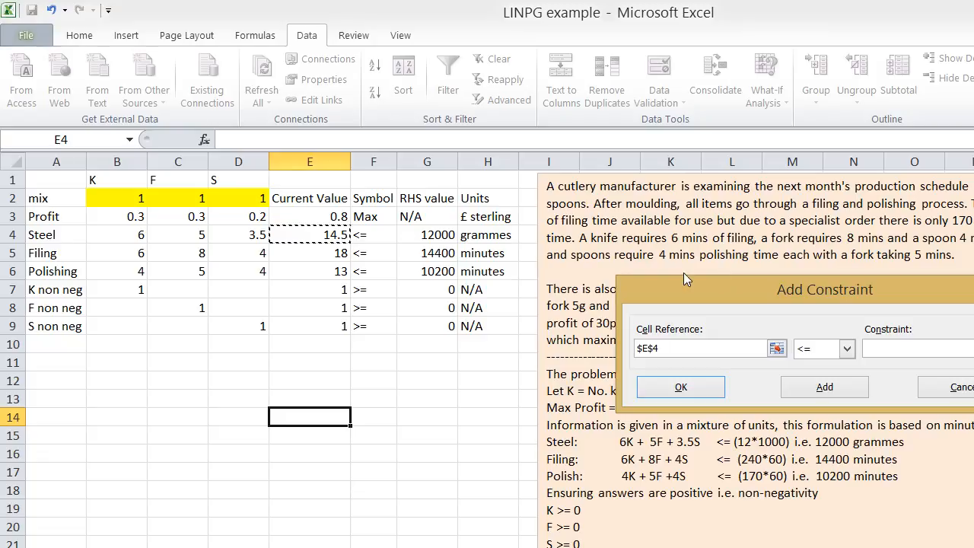
click(430, 234)
click(310, 234)
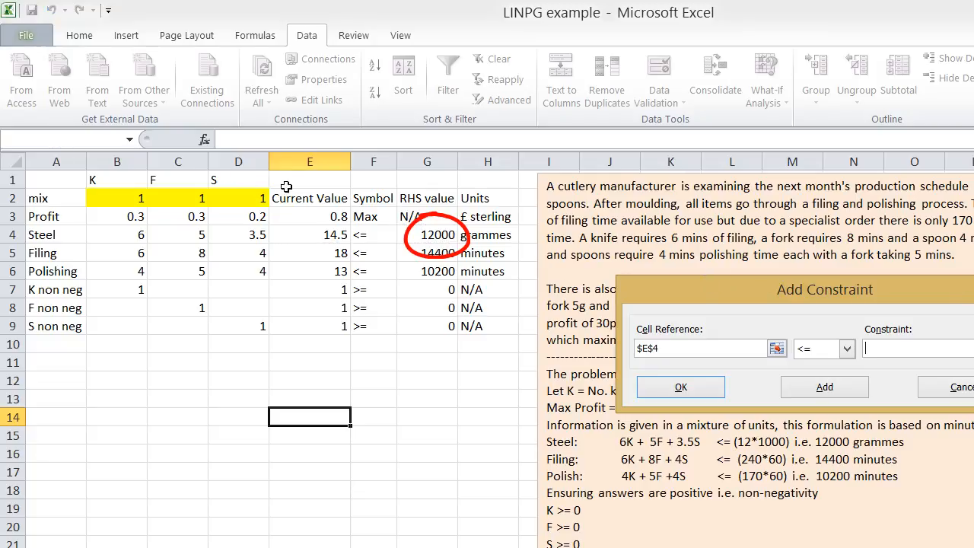
click(430, 235)
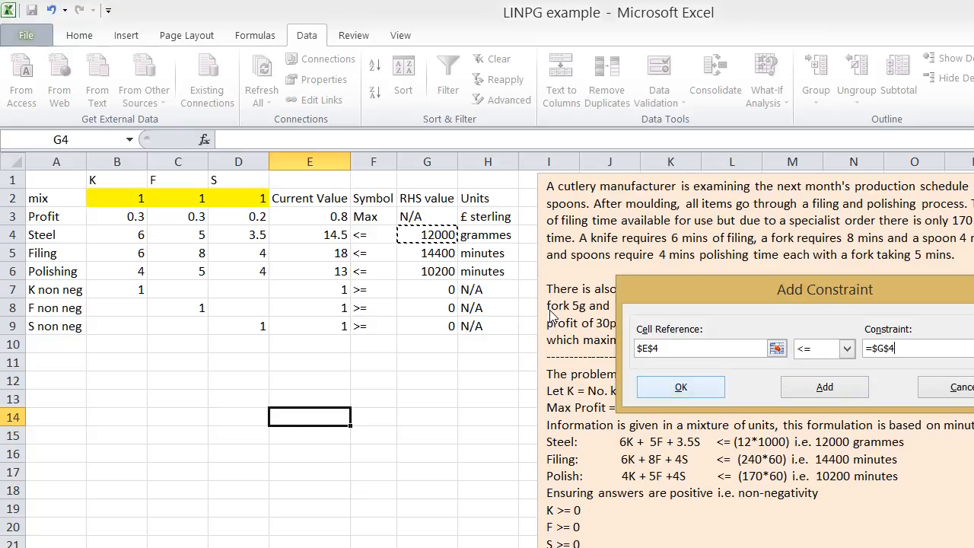
key(Return)
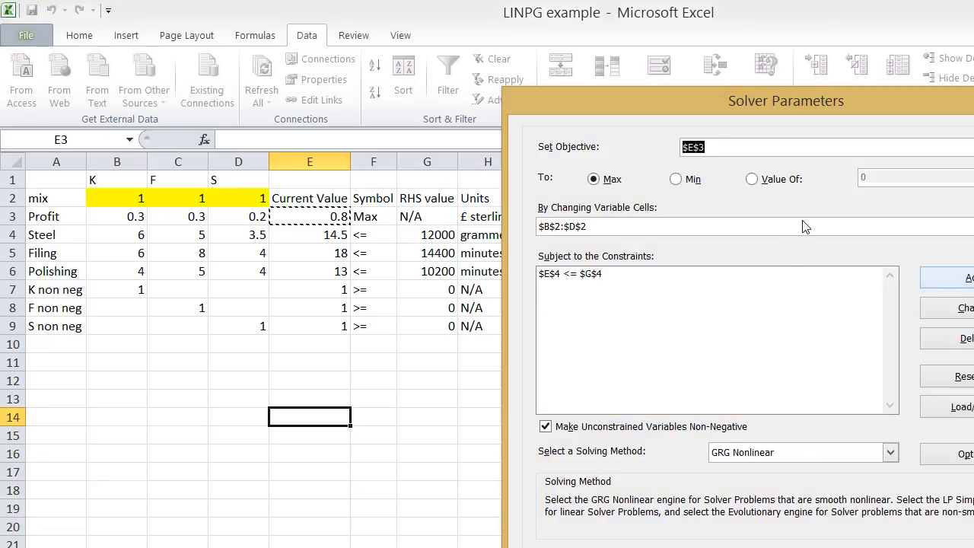
Add the filing constraint $E$5 <= $G$5 and continue to another new constraint.
key(alt+a)
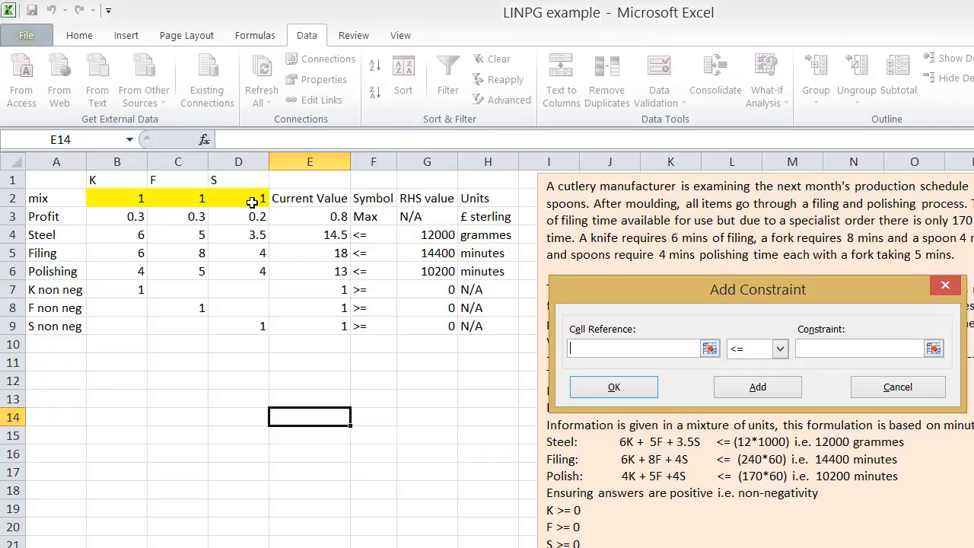
click(315, 252)
key(Tab)
key(Tab)
click(427, 253)
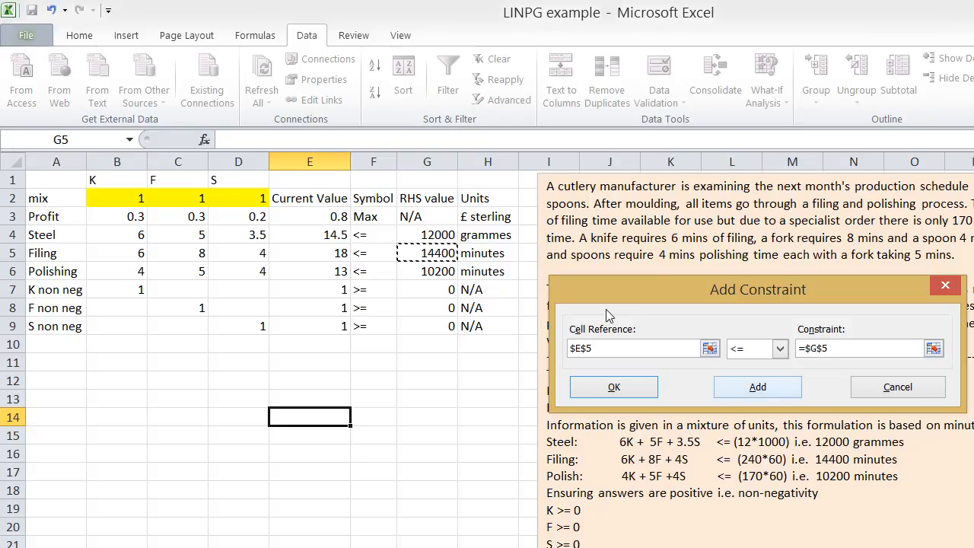
key(Return)
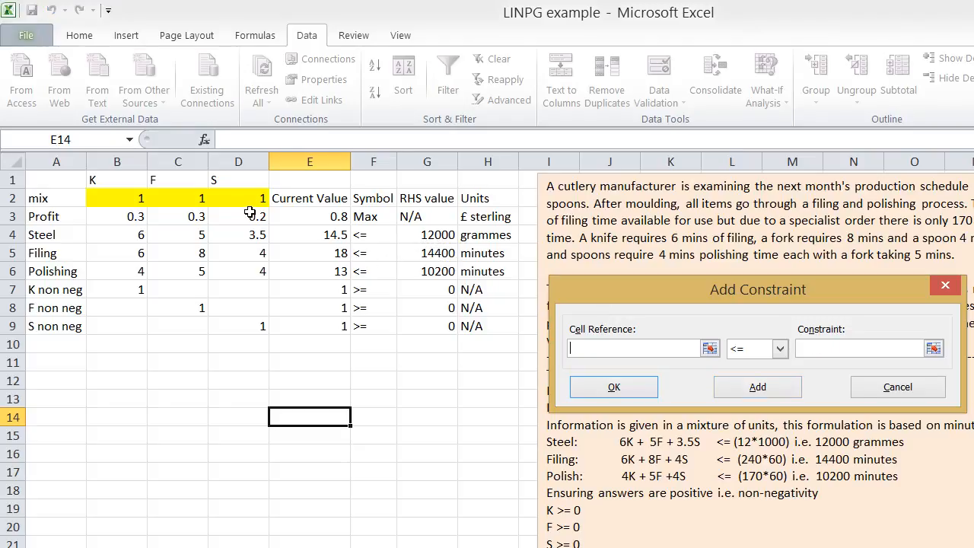
Define the polishing constraint as $E$6 <= $G$6 and add it to the model.
key(Up)
key(Up)
key(Up)
key(Up)
key(Up)
key(Up)
key(Up)
key(Up)
click(818, 347)
click(436, 271)
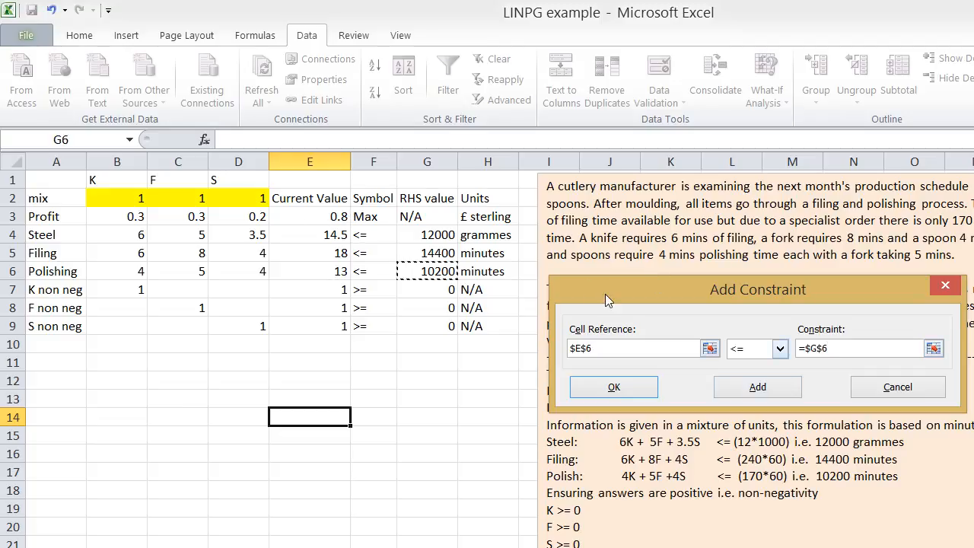
key(alt+a)
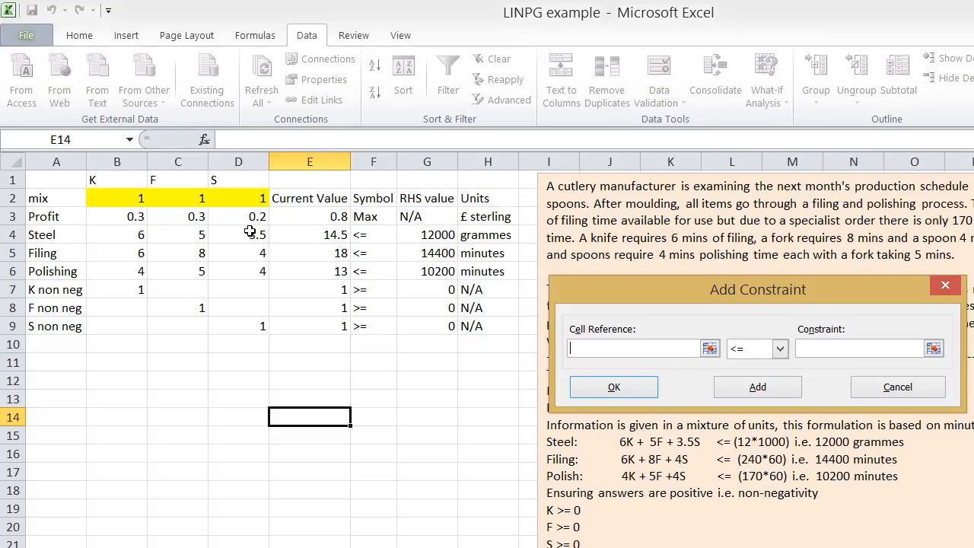
Add the knife non-negativity constraint $E$7 >= $G$7.
click(314, 290)
click(780, 348)
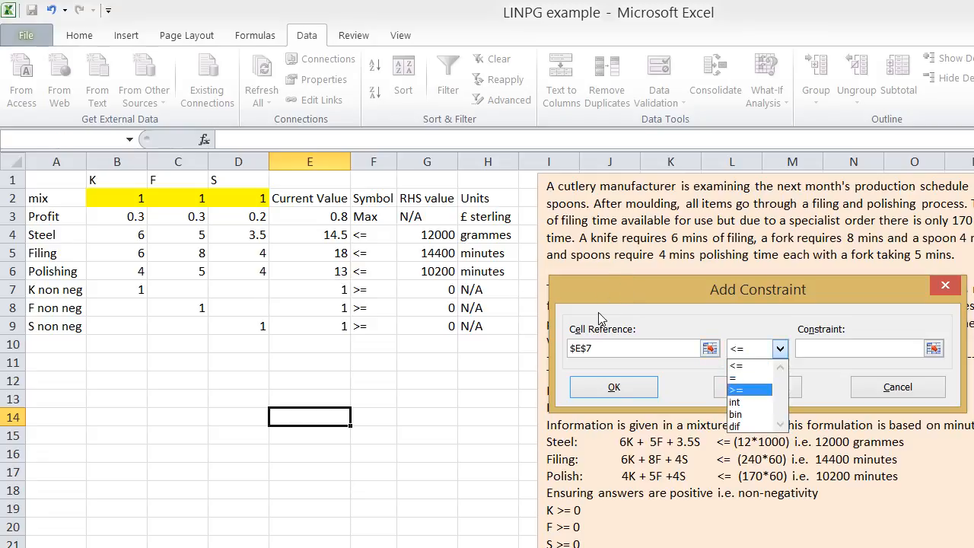
click(746, 390)
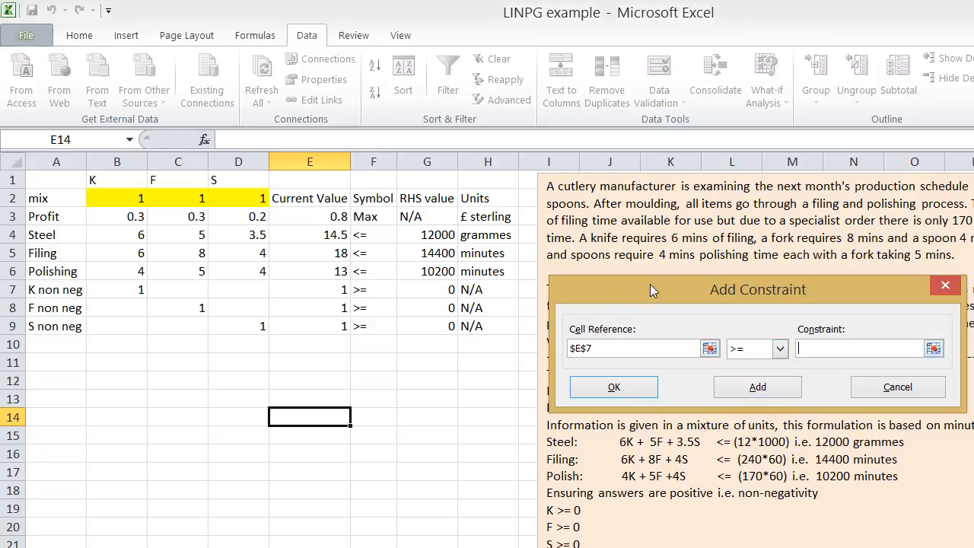
click(426, 289)
click(758, 389)
Add the fork non-negativity constraint $E$8 >= $G$8.
click(310, 308)
click(780, 348)
click(736, 389)
key(Tab)
click(427, 307)
click(759, 387)
Add the spoon non-negativity constraint $E$9 >= $G$9 and return to the Solver parameters.
click(333, 327)
click(780, 349)
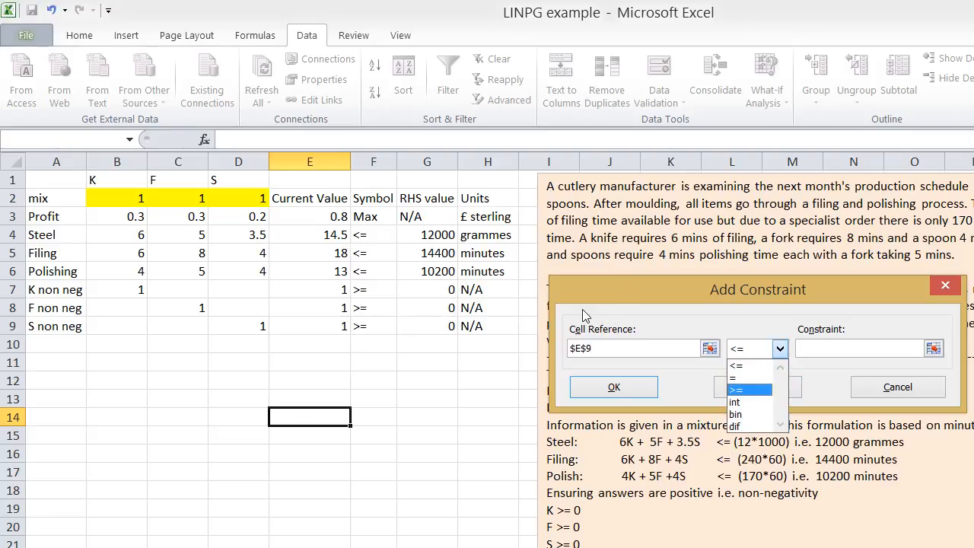
click(735, 390)
click(427, 325)
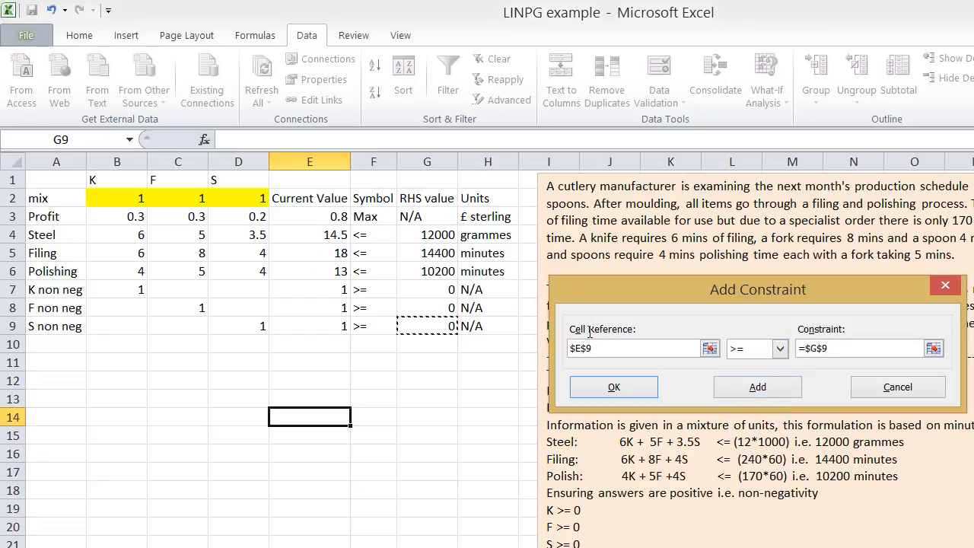
key(Return)
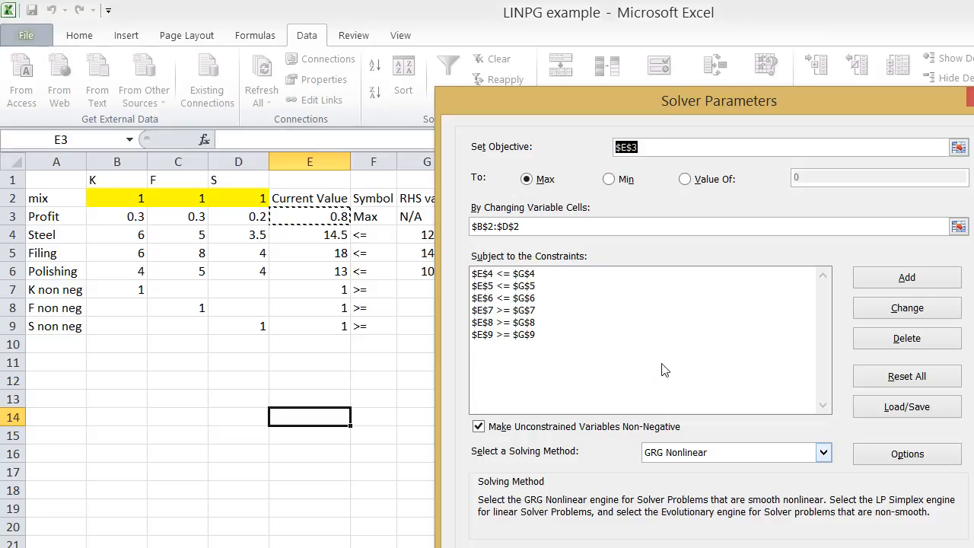
Solve the model with the Simplex LP method and keep the Solver solution.
click(824, 452)
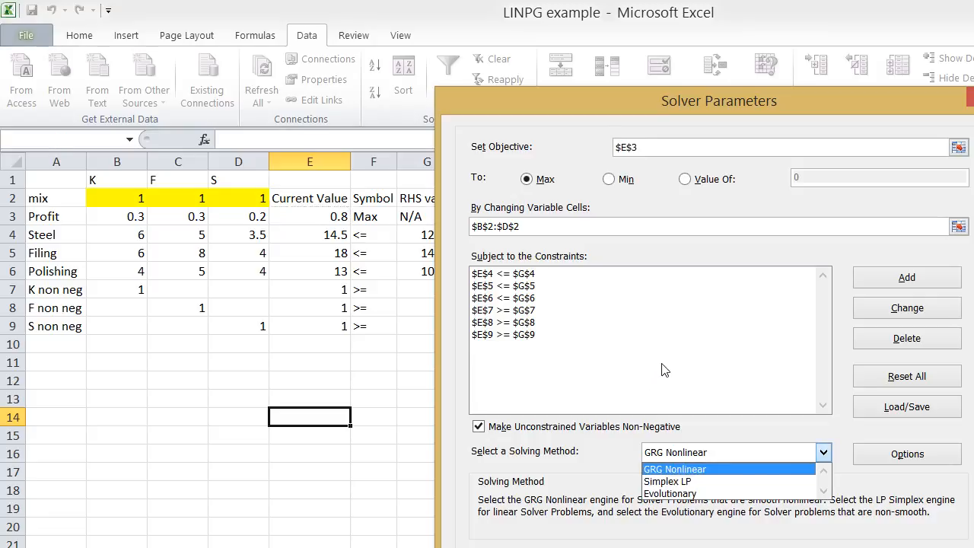
key(Down)
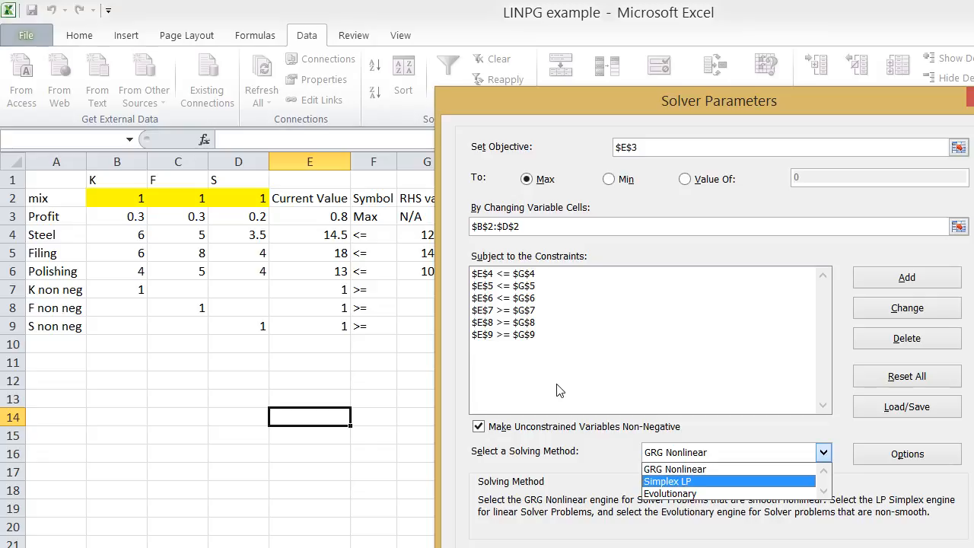
key(Return)
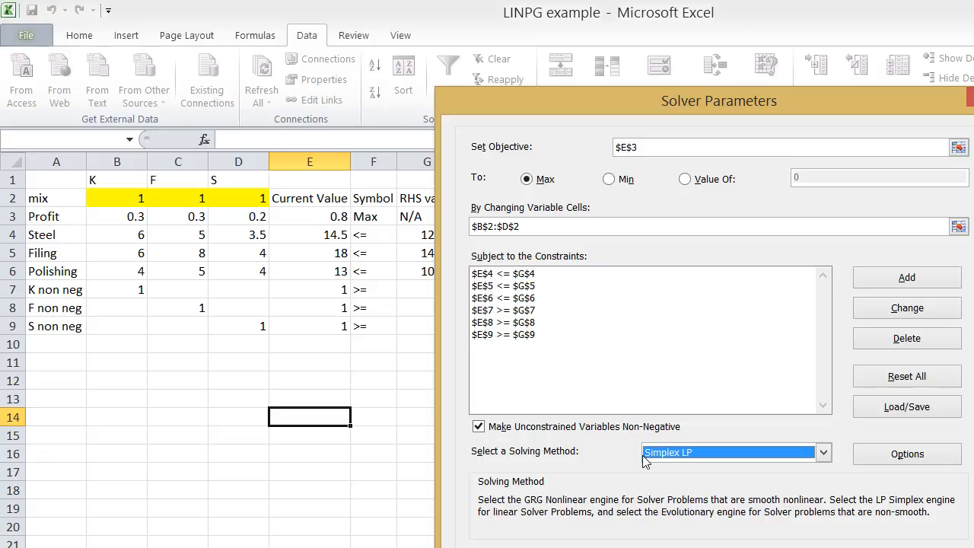
key(Return)
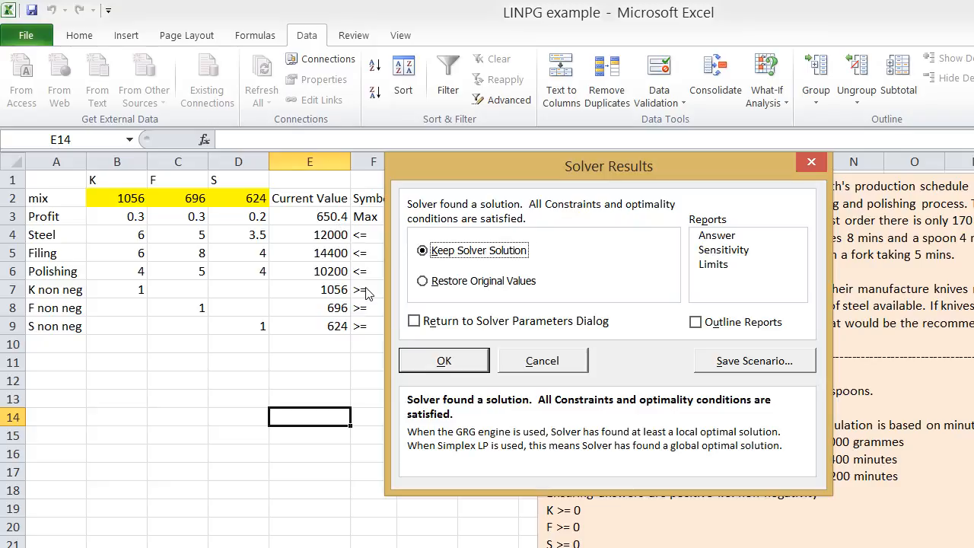
key(Return)
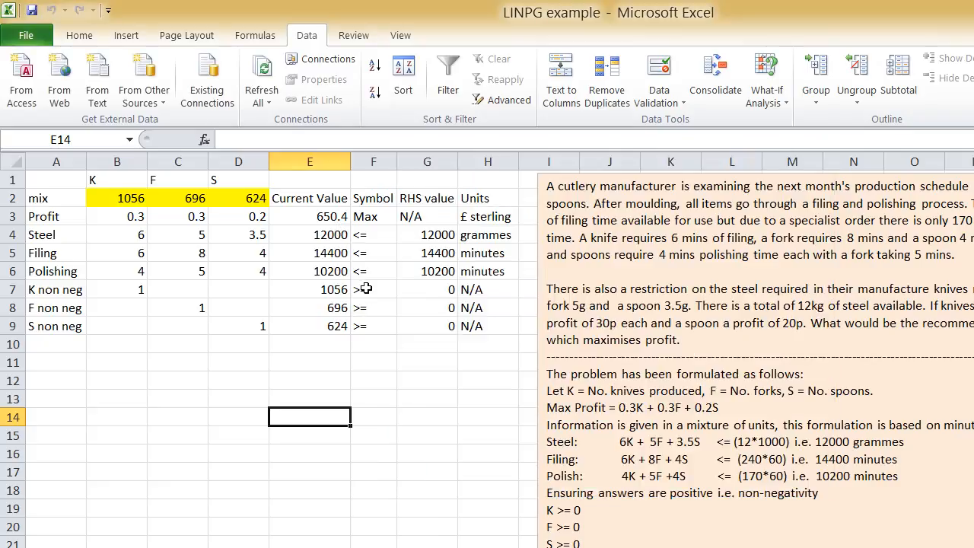